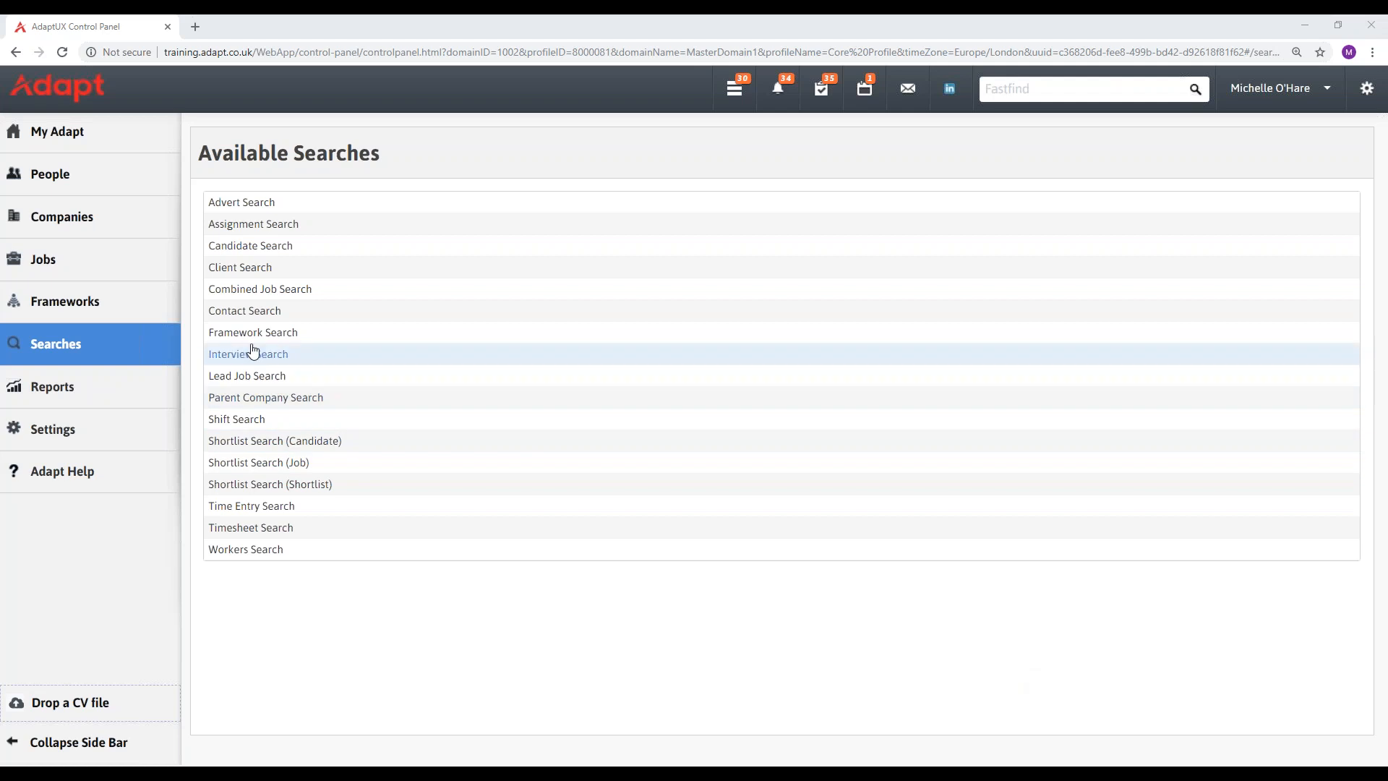
Switch to the Adapt Manager Profile and allow the Adapt Desktop Agent to open.
mouse_move(164, 355)
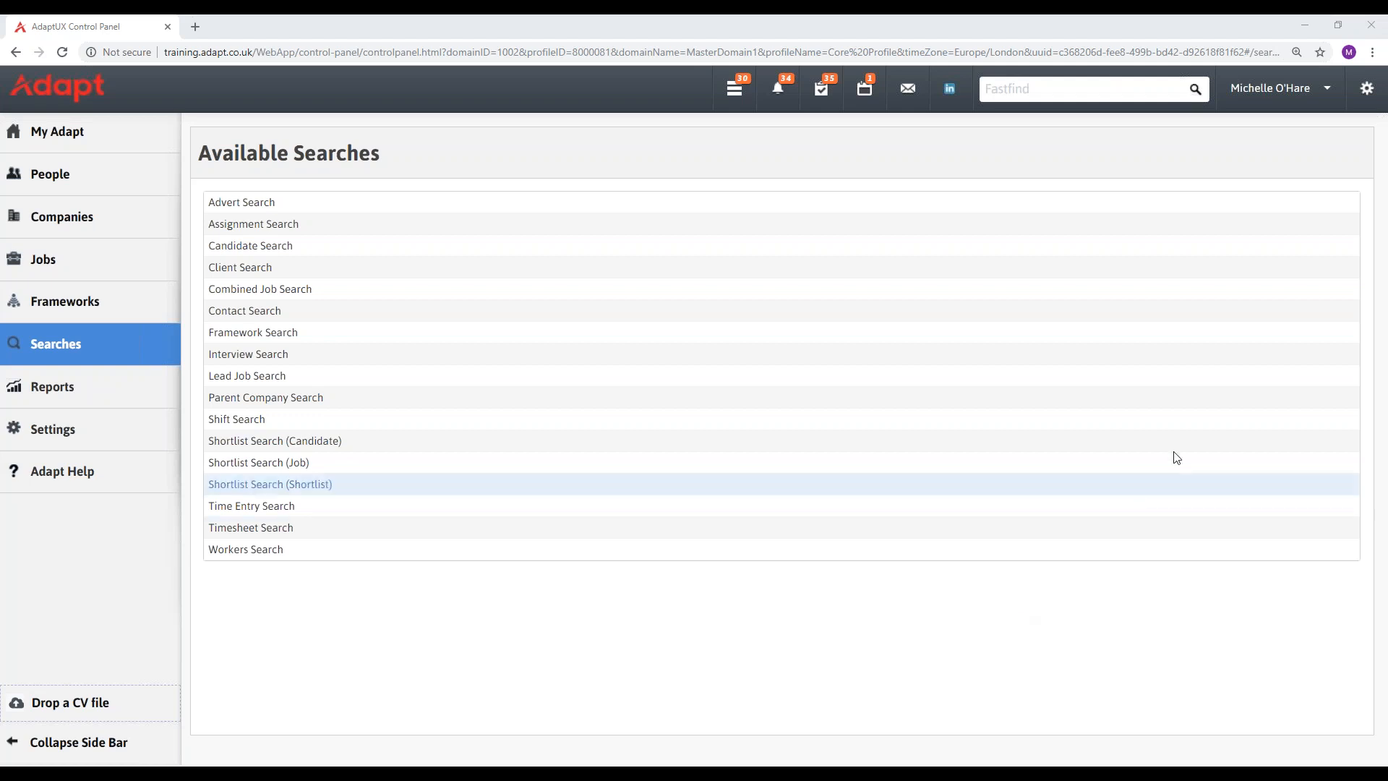
left_click(1351, 97)
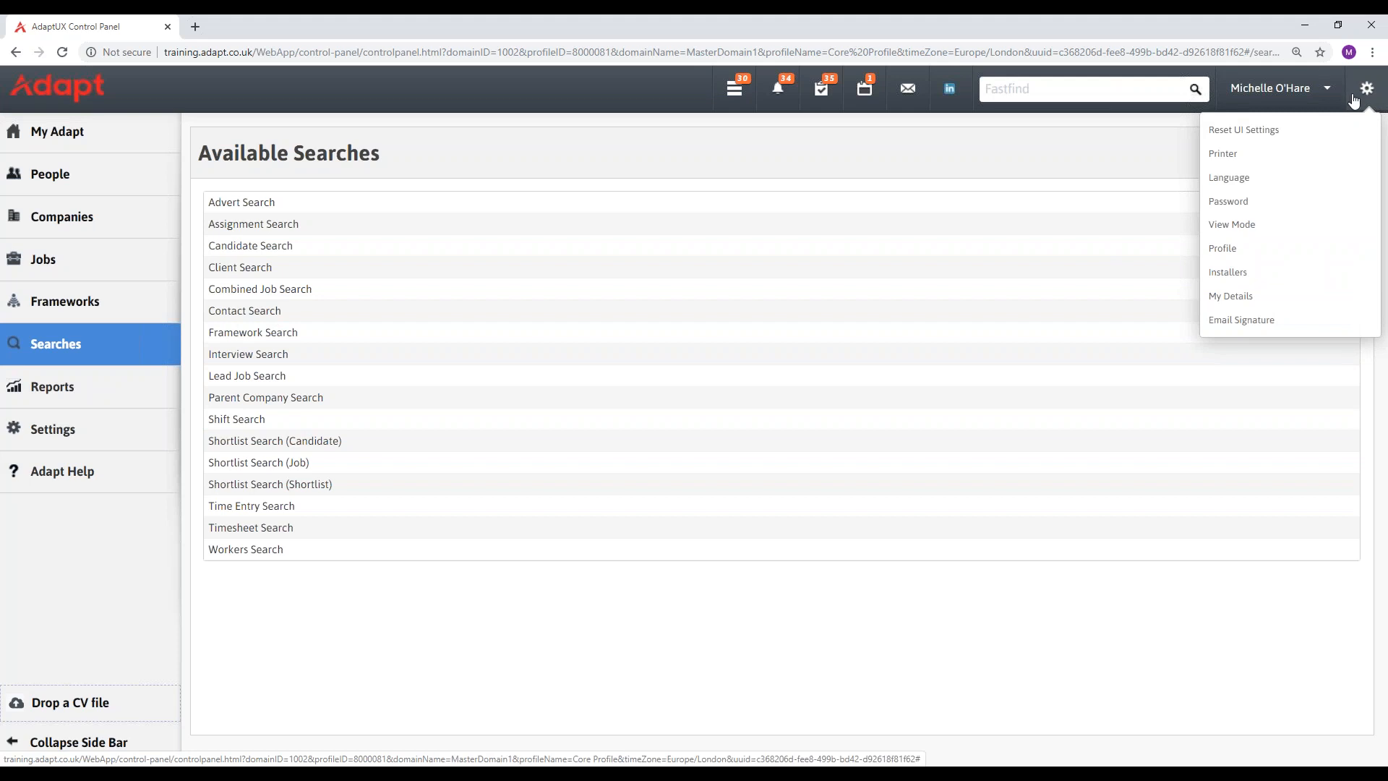
left_click(1296, 249)
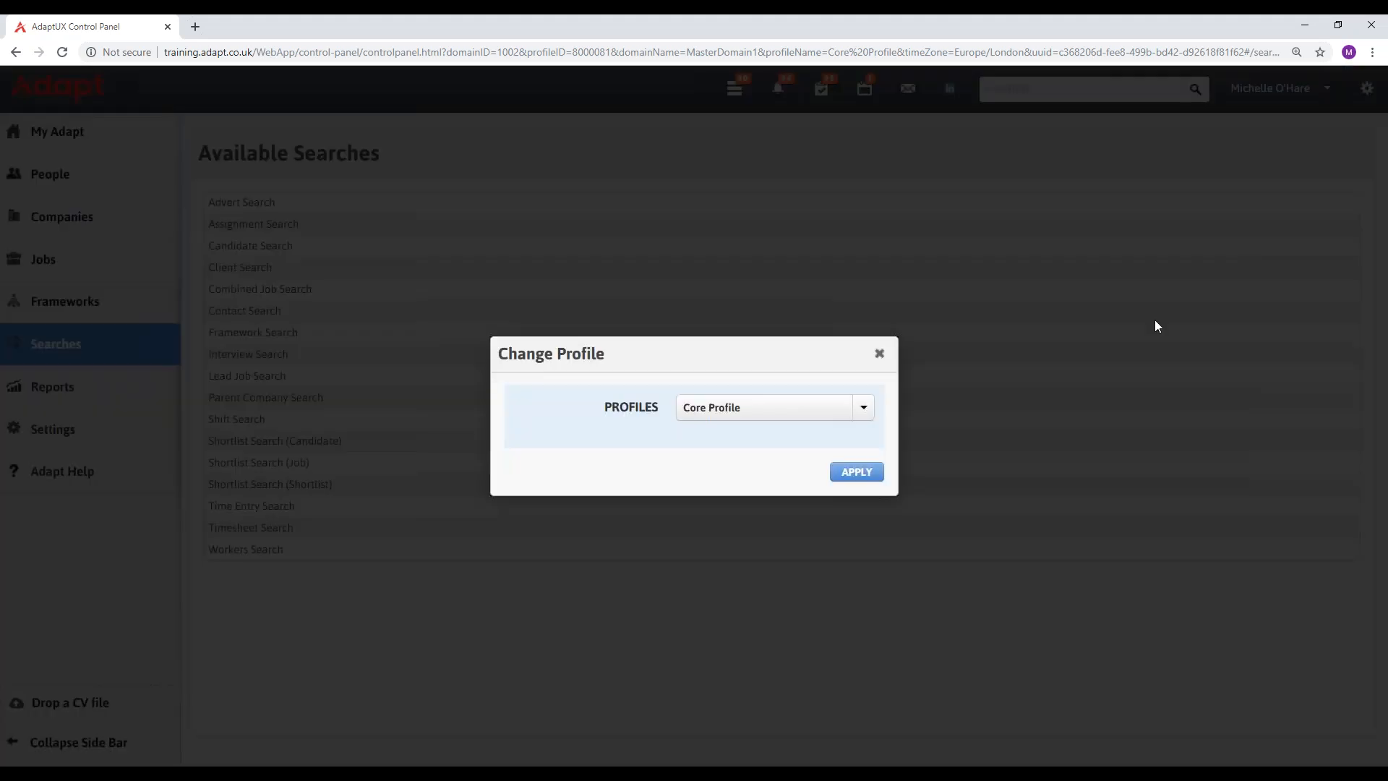
left_click(716, 409)
left_click(725, 438)
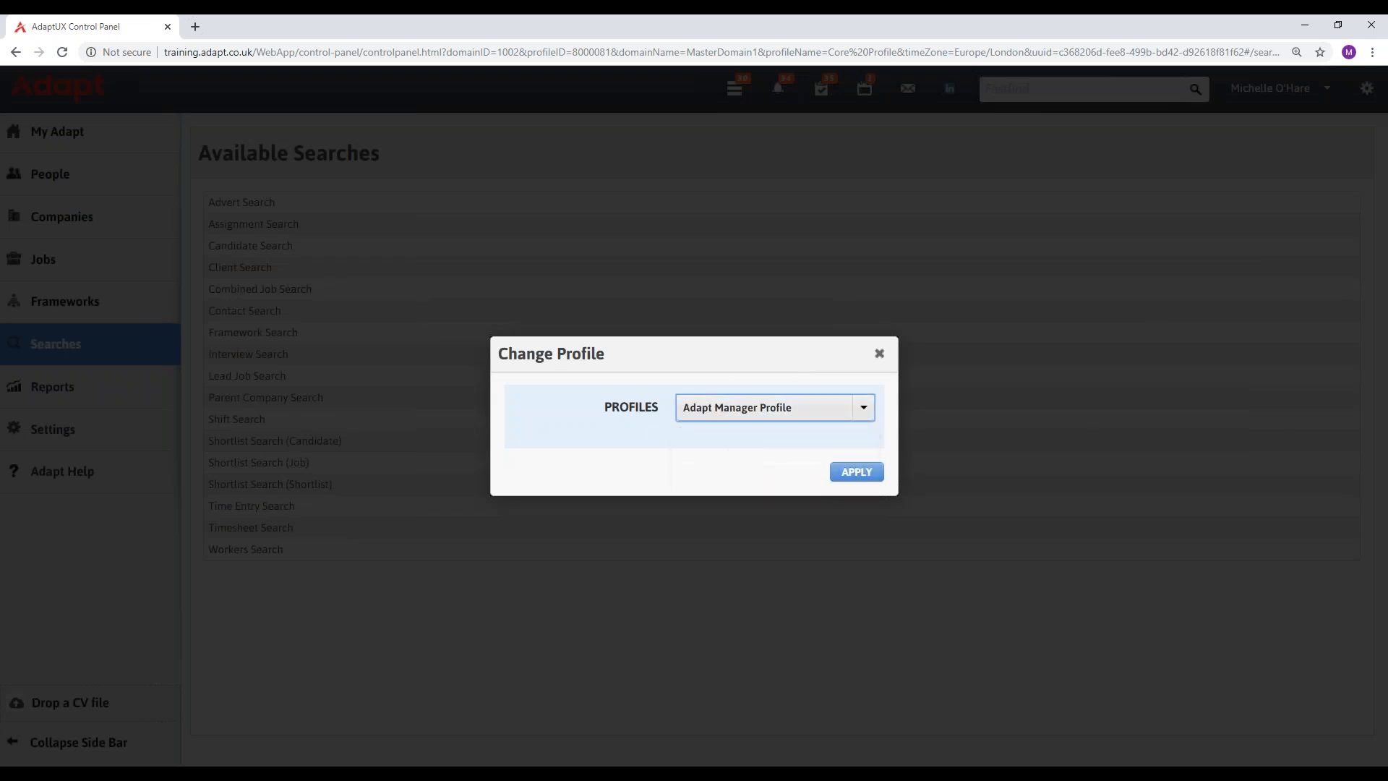
left_click(857, 474)
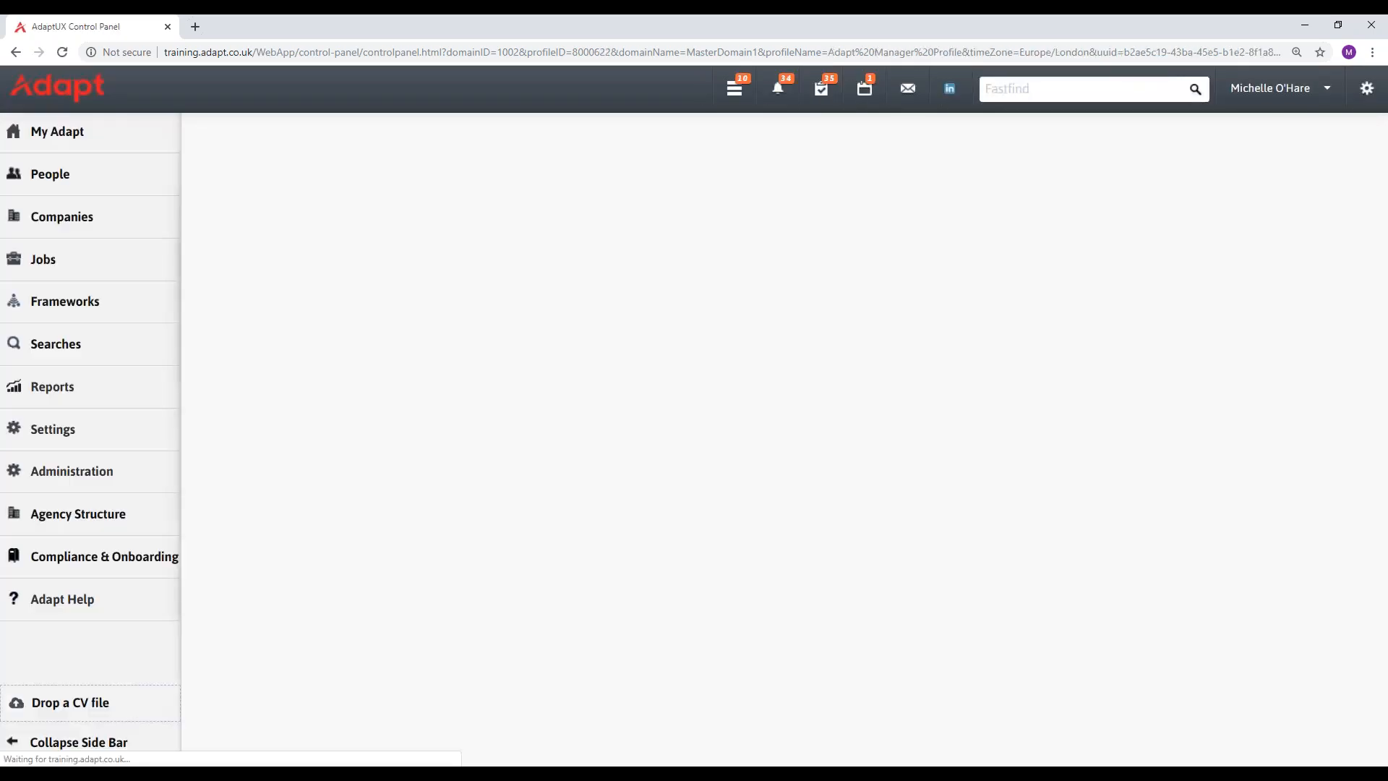
left_click(737, 133)
In the application's GDPR Settings, set Enable override on Batch Eshots to Yes and save.
mouse_move(123, 479)
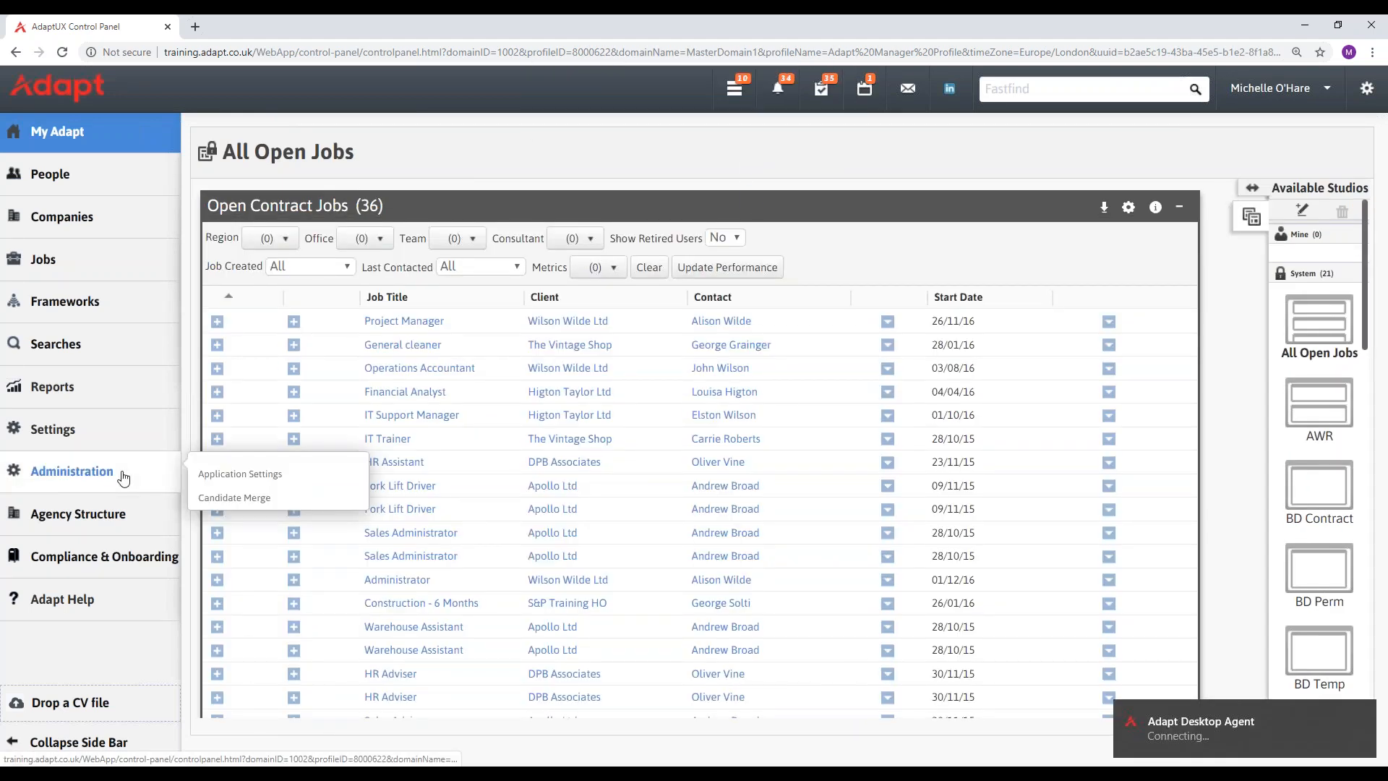
left_click(232, 477)
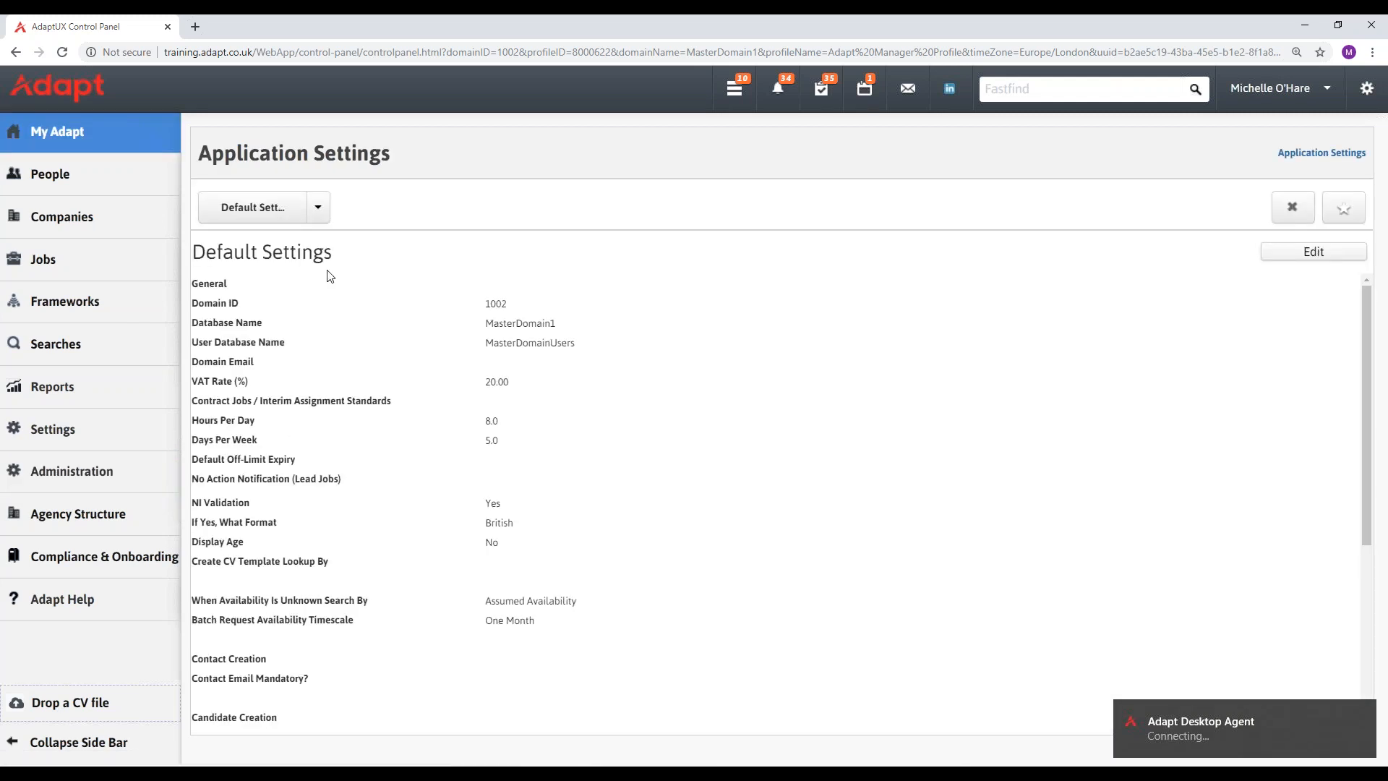
left_click(318, 207)
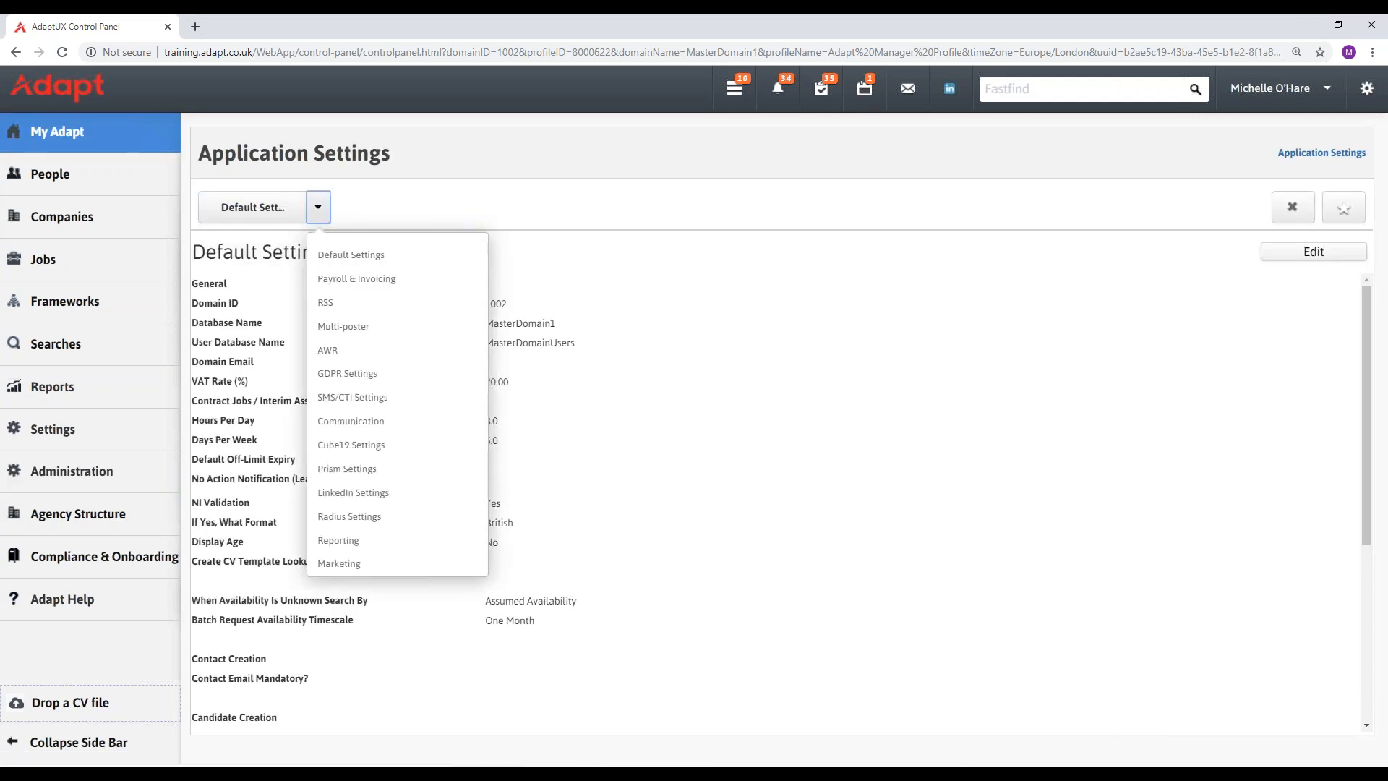
left_click(370, 374)
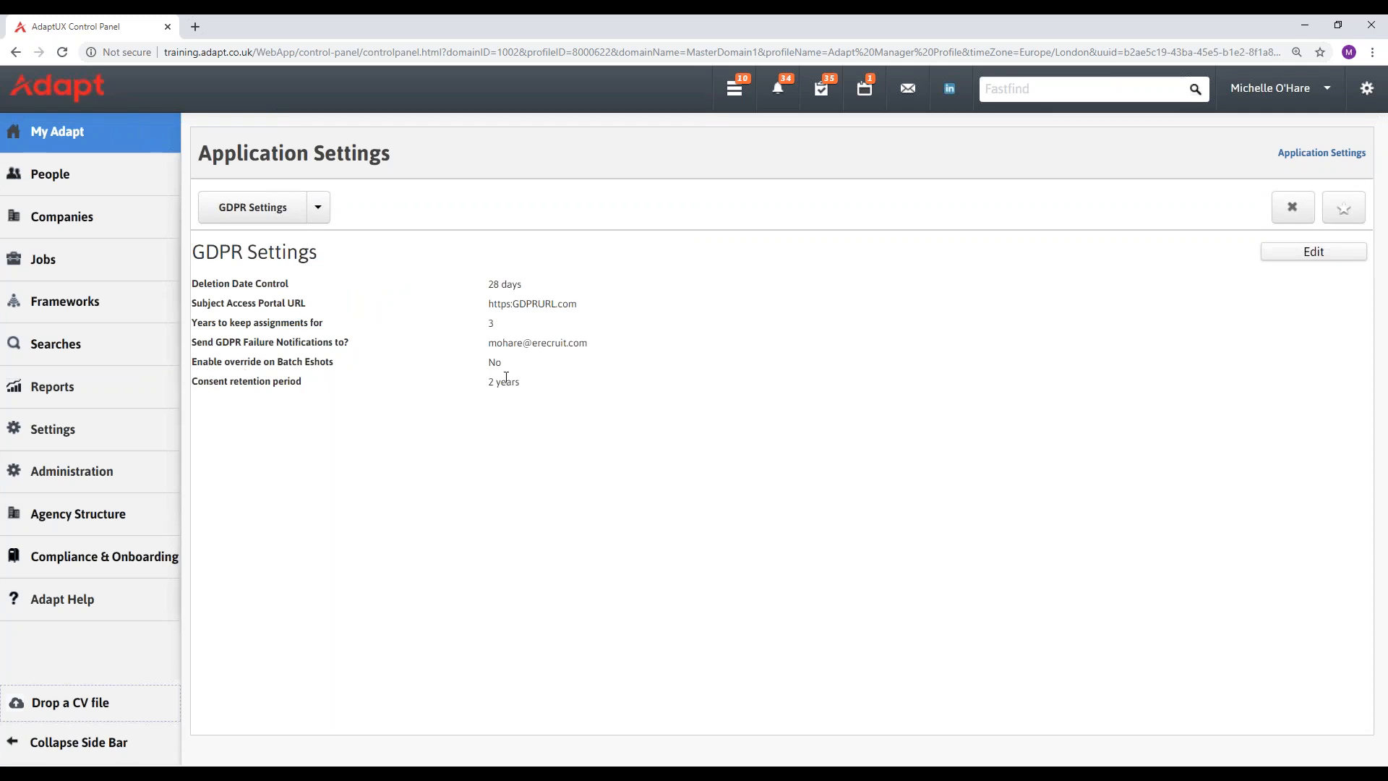
left_click(1289, 260)
left_click(748, 365)
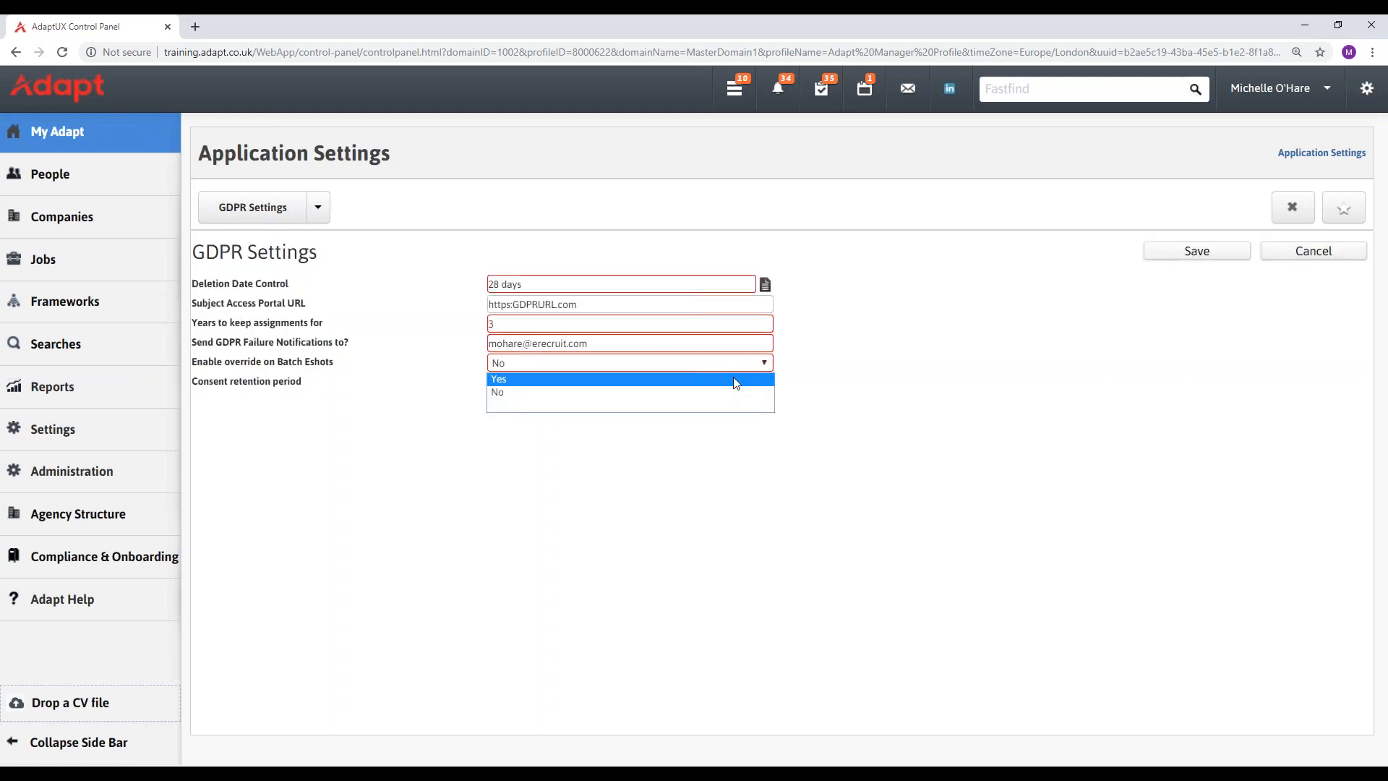
left_click(744, 379)
left_click(1197, 253)
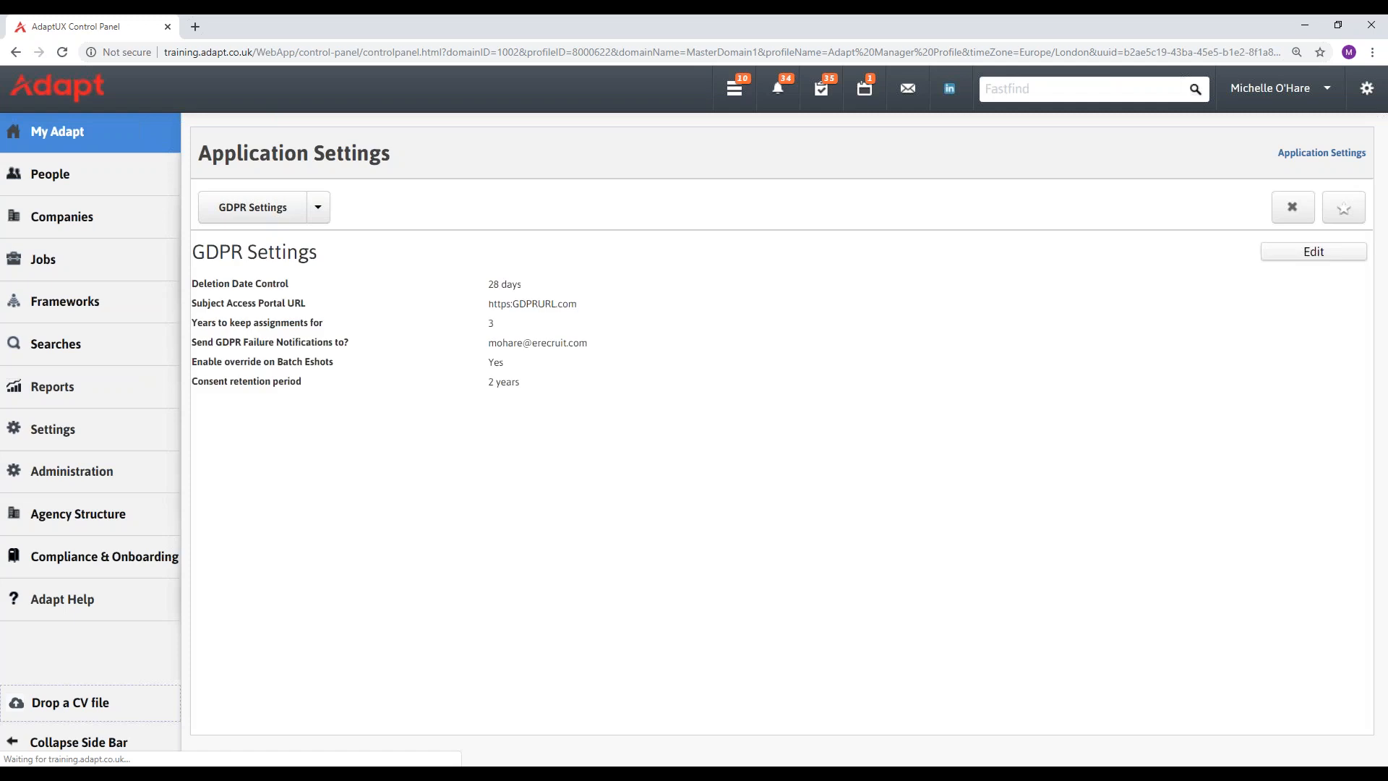
Switch back to the Core Profile and allow the Adapt Desktop Agent to open.
left_click(1366, 87)
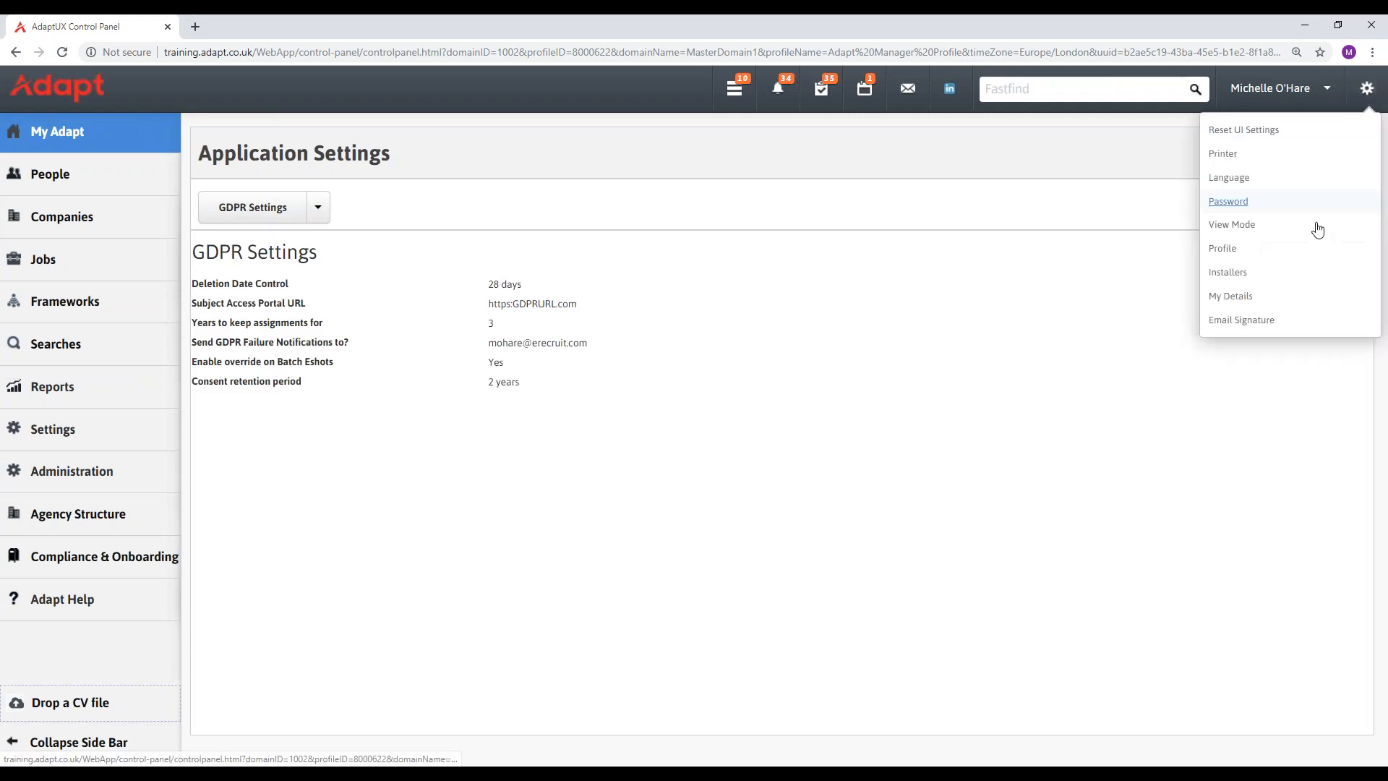
left_click(1276, 253)
left_click(787, 407)
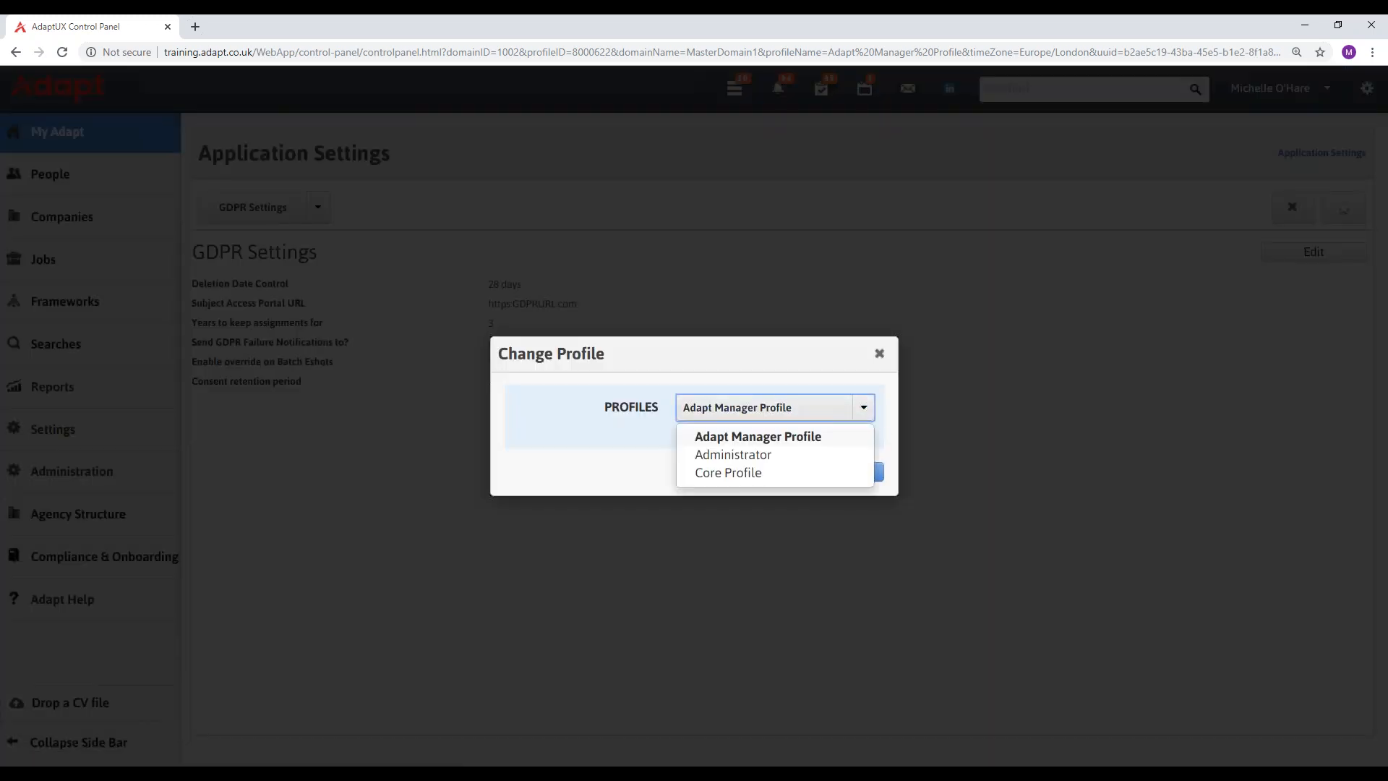
left_click(746, 472)
left_click(856, 472)
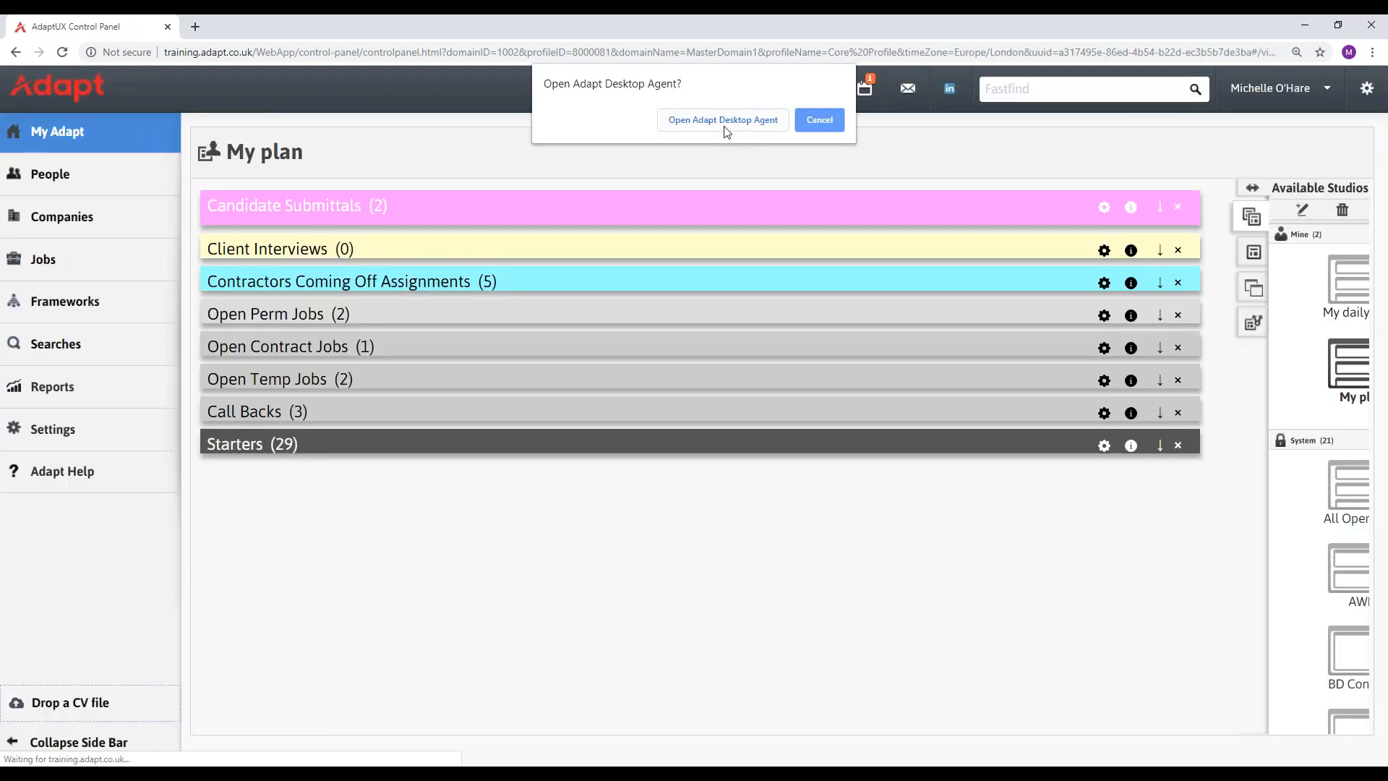
left_click(725, 128)
Open the saved results named New candidates and select all the candidates in the list.
mouse_move(146, 353)
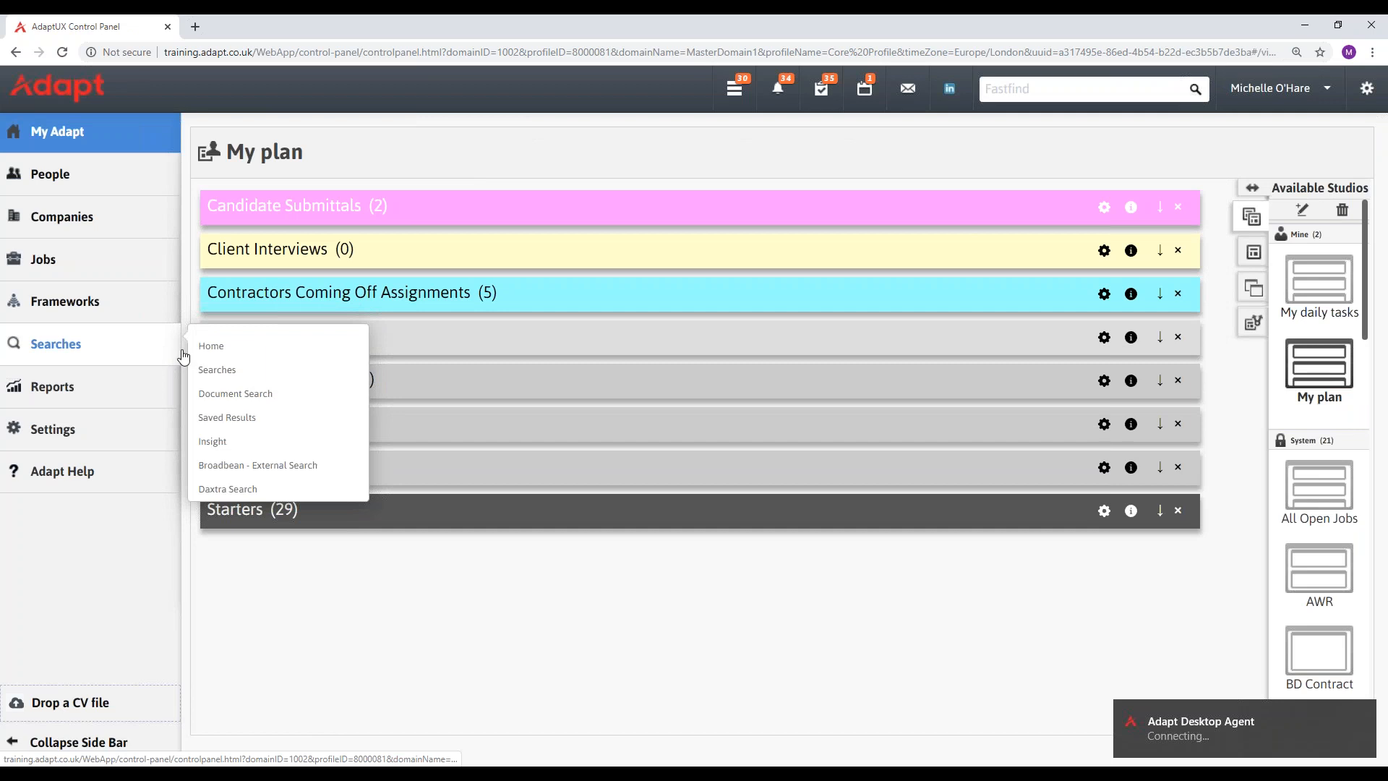
left_click(228, 417)
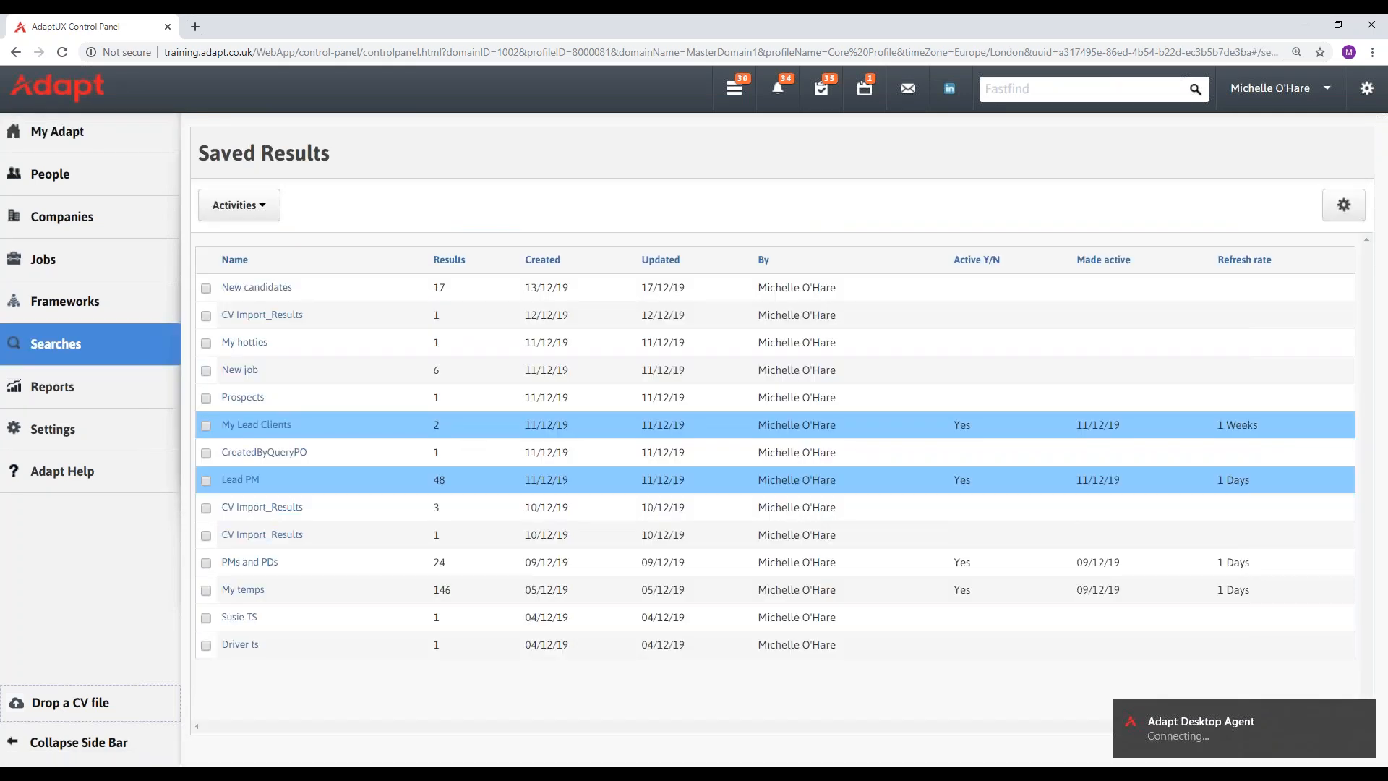
left_click(256, 288)
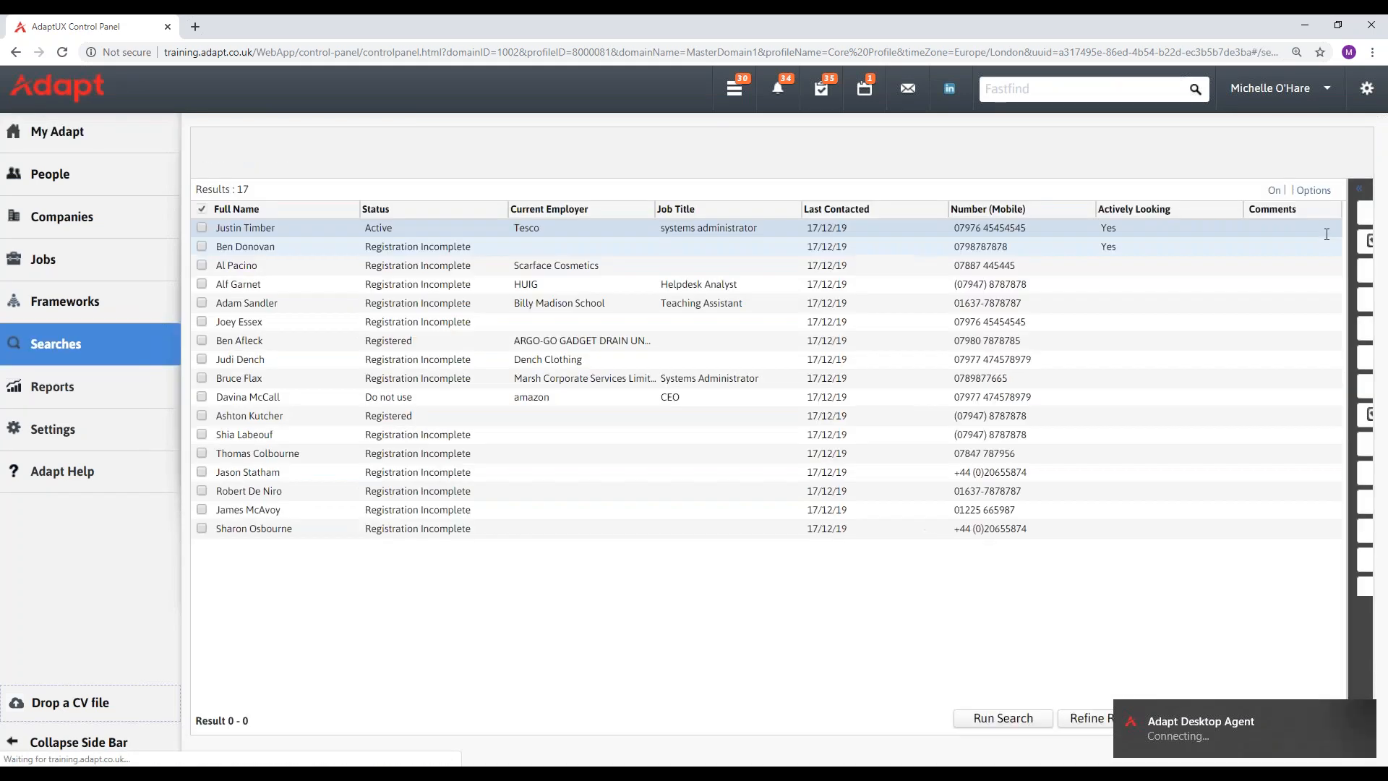
left_click(1140, 191)
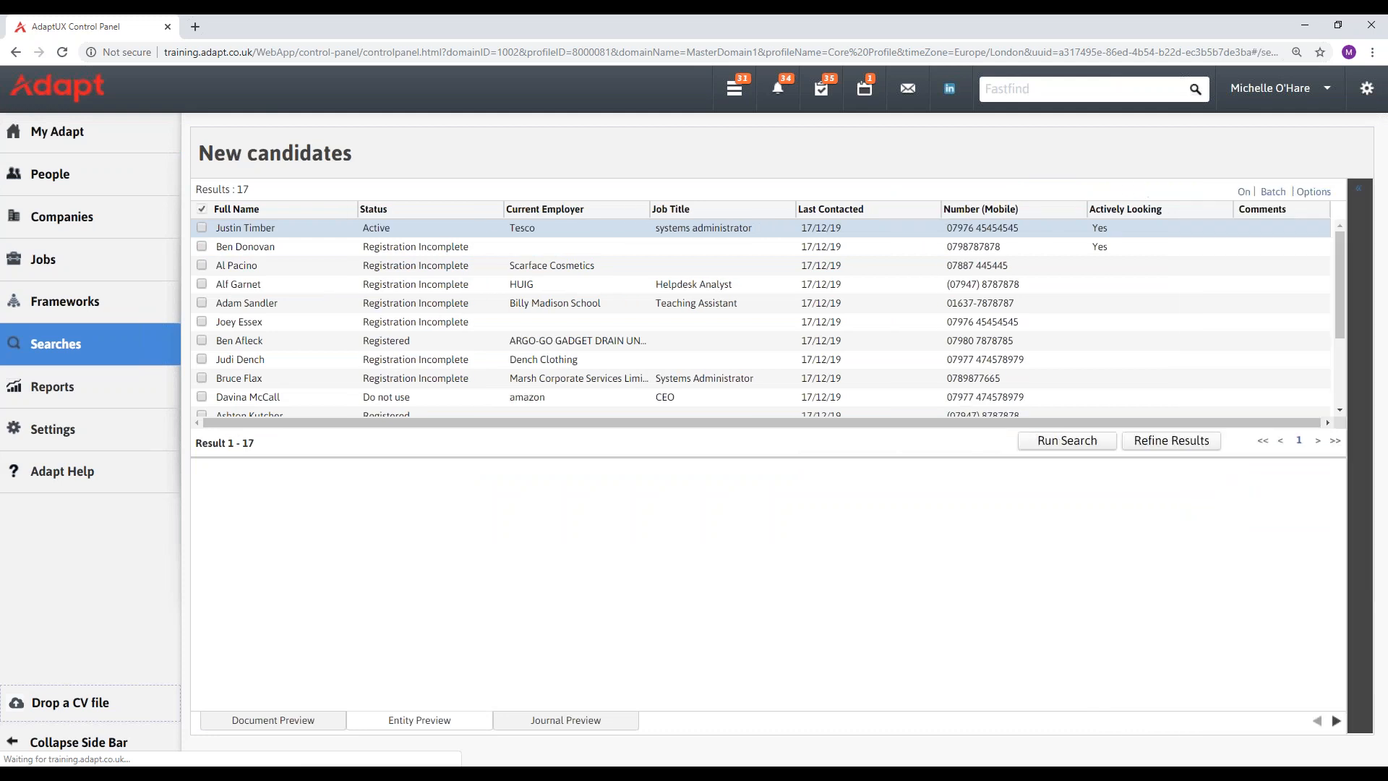
left_click(1270, 193)
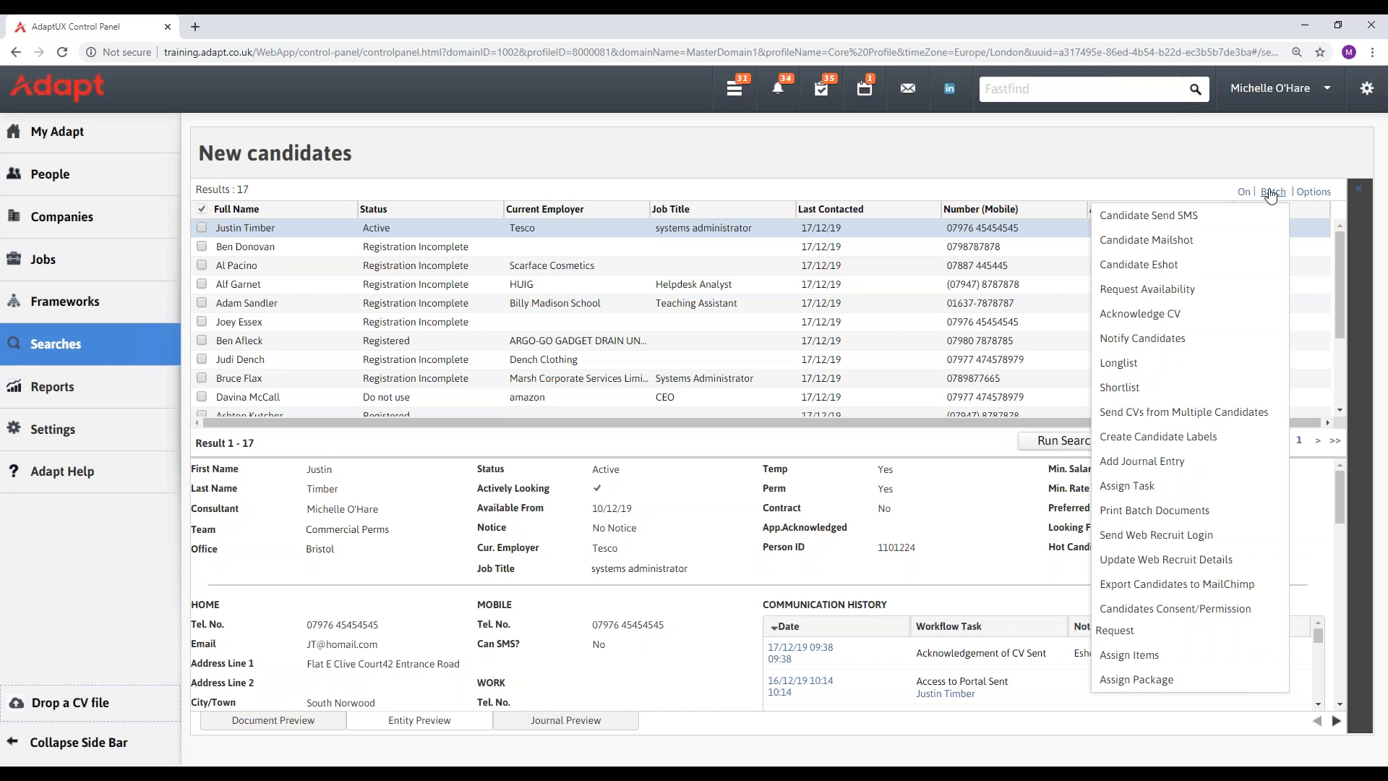
left_click(203, 210)
left_click(222, 245)
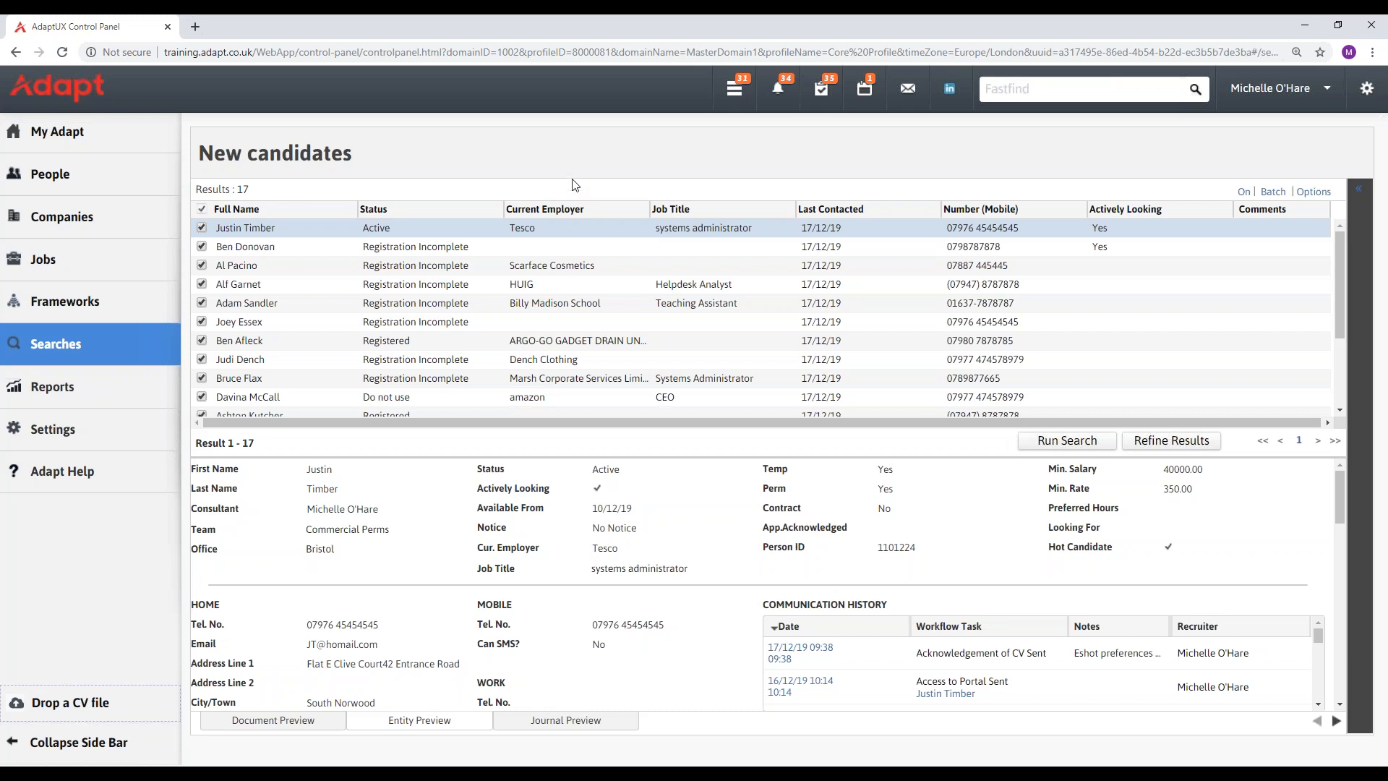
Submit a batch Acknowledge CV for the selected candidates, using the Confirmation - Email template, sent by Email with the subject "New Email".
left_click(1272, 192)
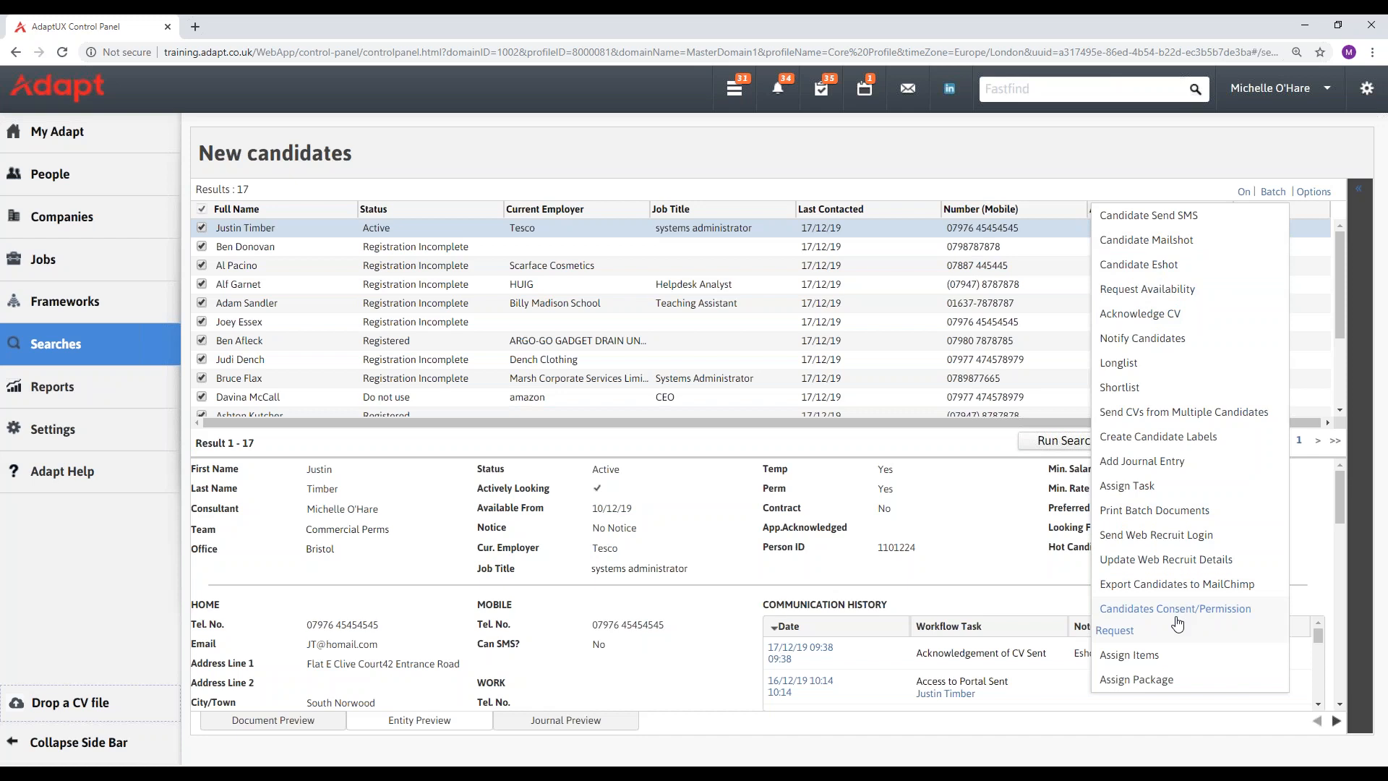
left_click(1153, 315)
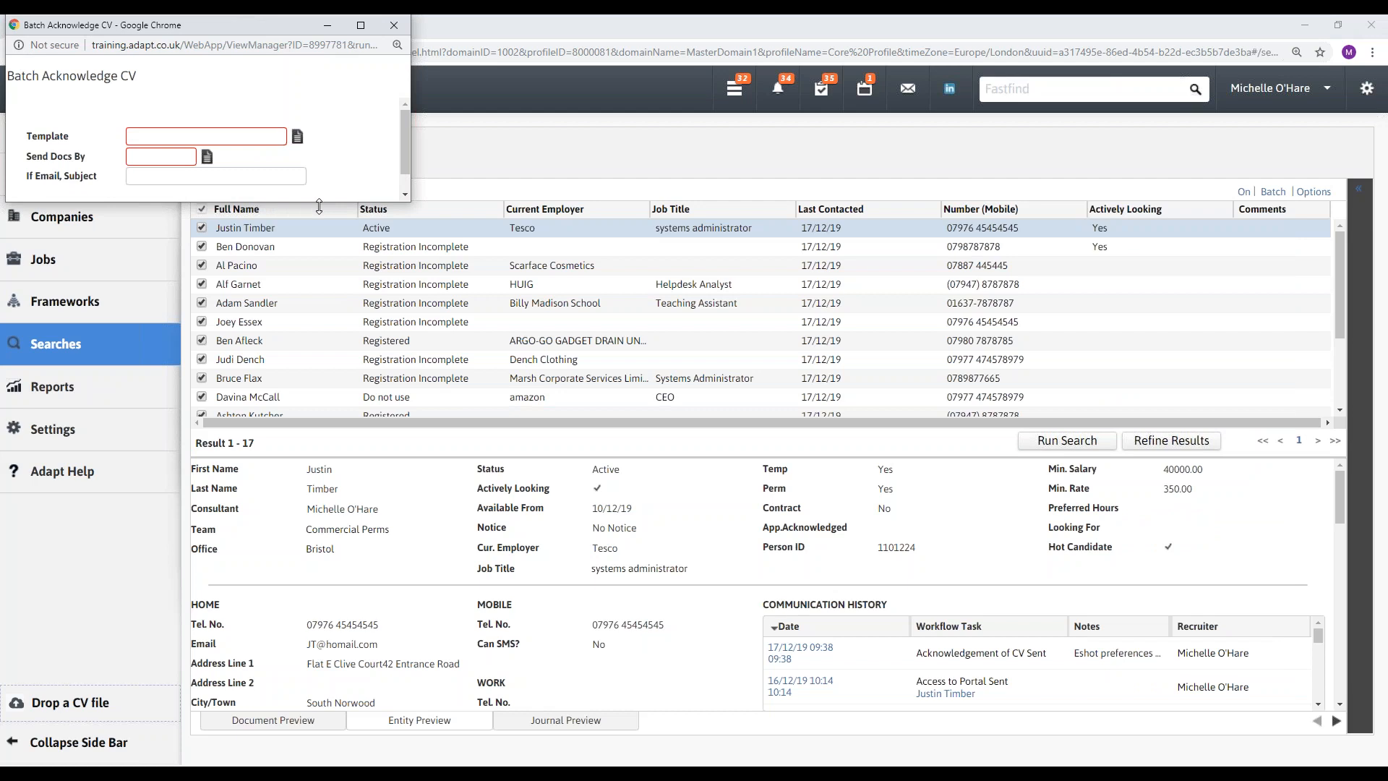
left_click_drag(318, 207, 319, 303)
left_click(297, 136)
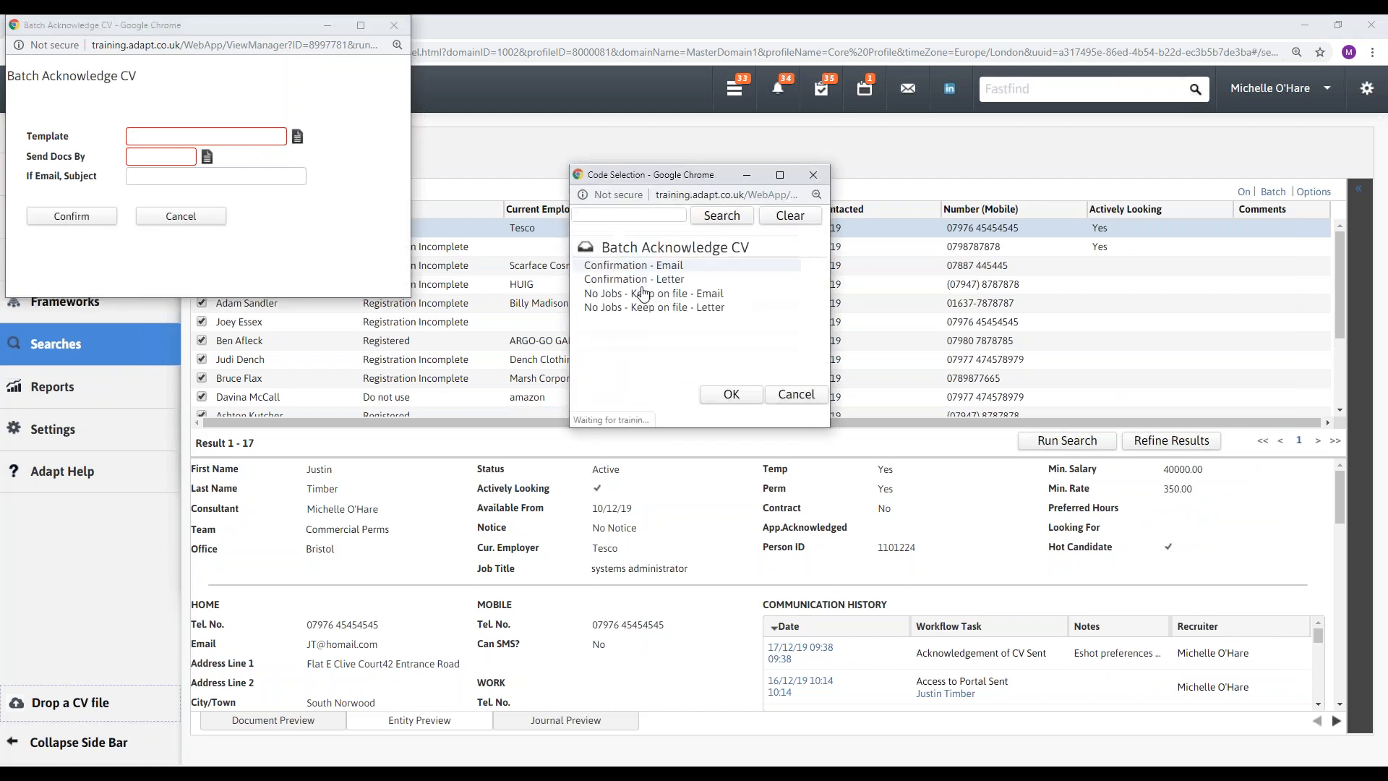
double_click(633, 266)
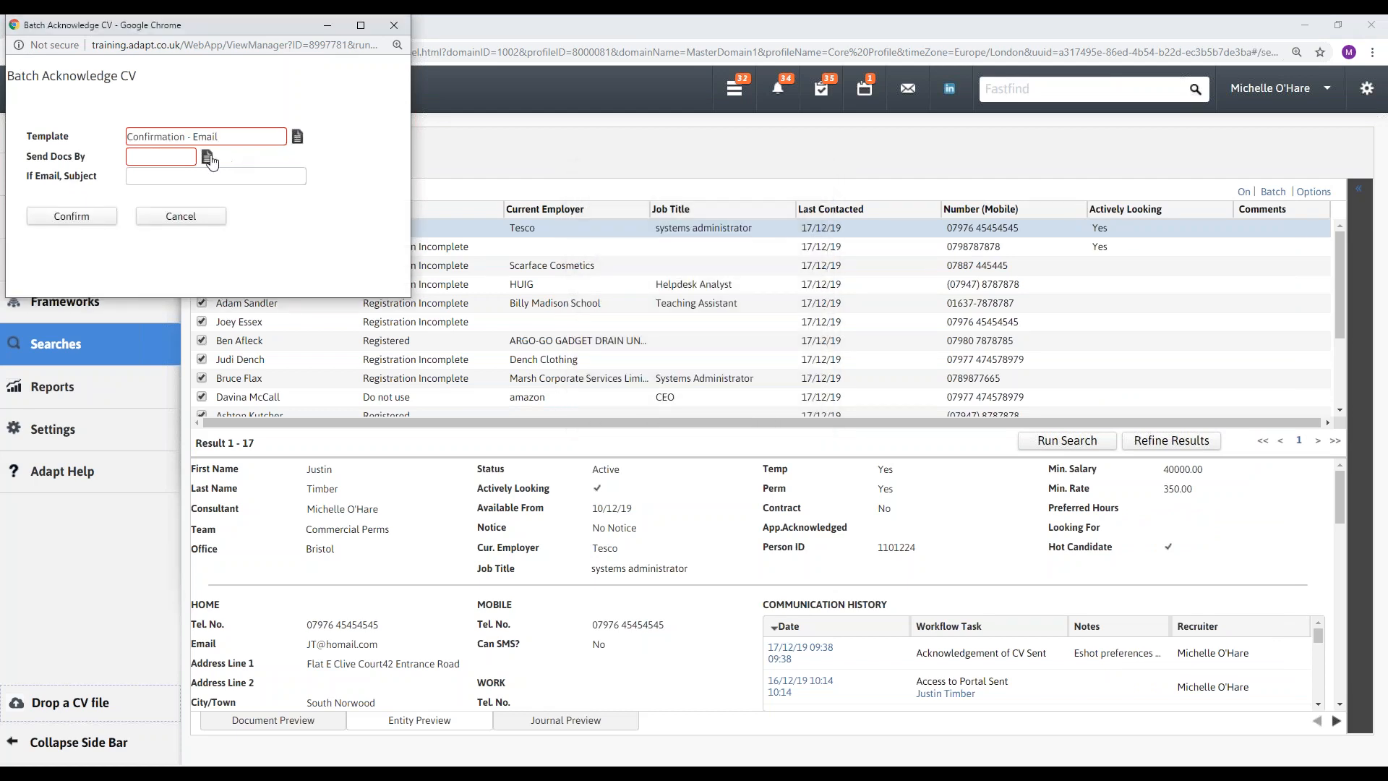
double_click(628, 268)
type("New Email")
left_click(70, 216)
Override the eshot preferences with the reason "New candidates on the system. Want to get in touch" and complete the batch.
left_click_drag(236, 255, 383, 400)
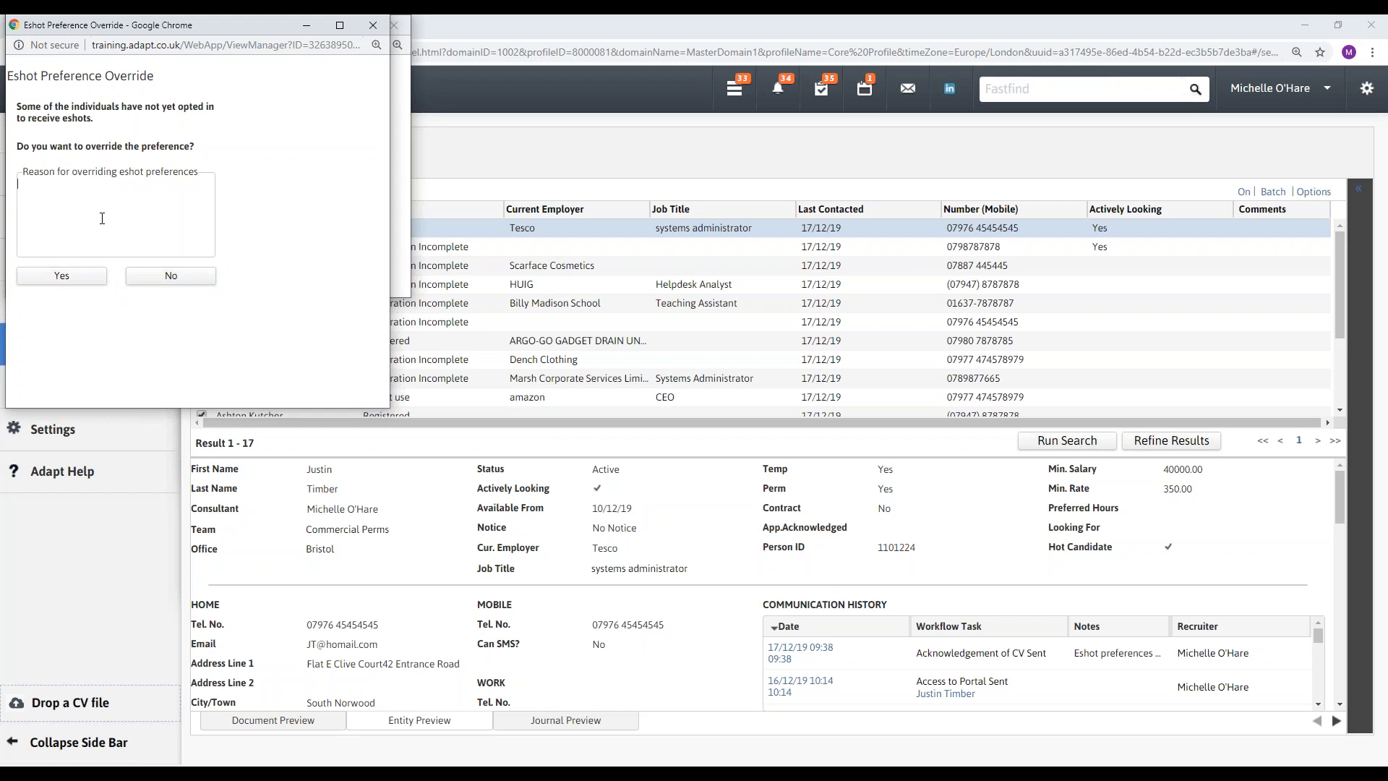
type("New candidates on the system. Want ")
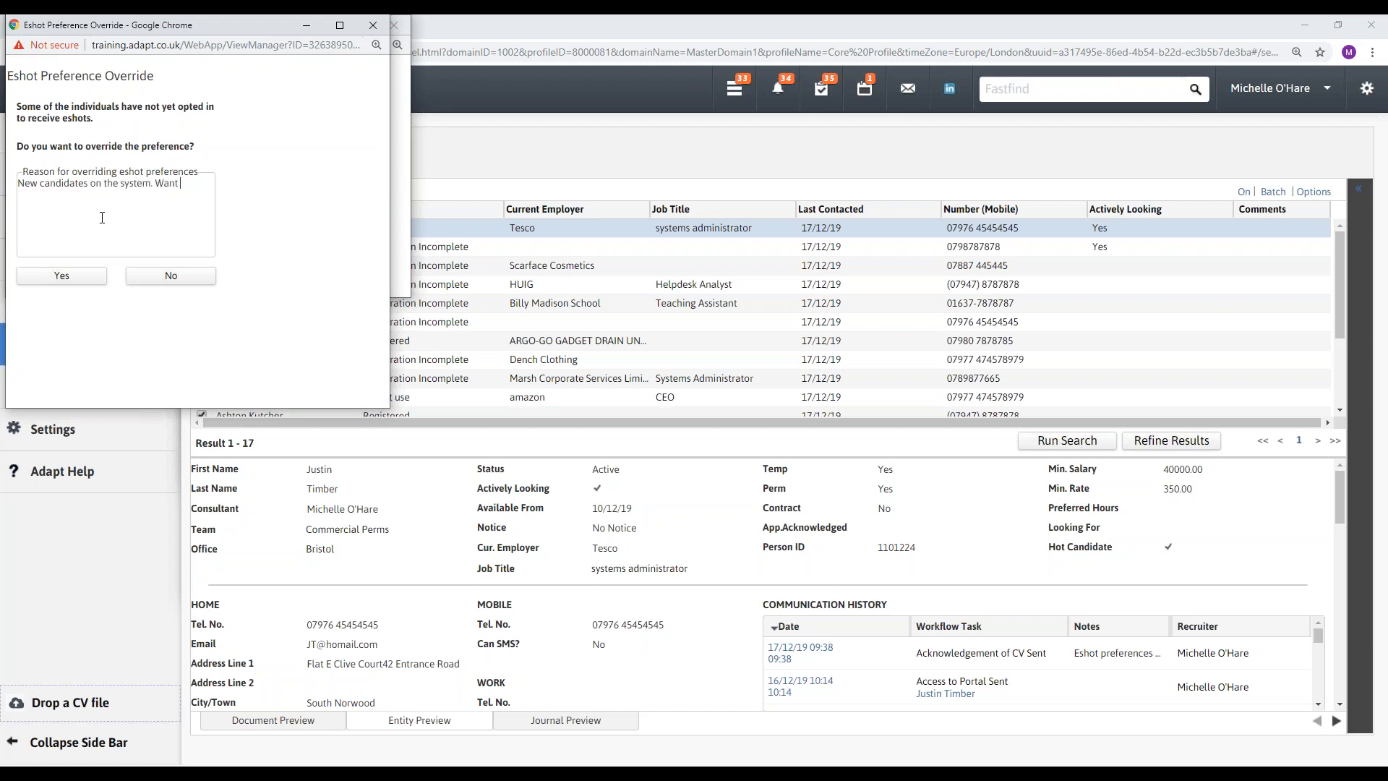
type("to get in tocuh")
key("BackSpace")
key("BackSpace")
type("ch")
left_click(84, 276)
left_click(91, 230)
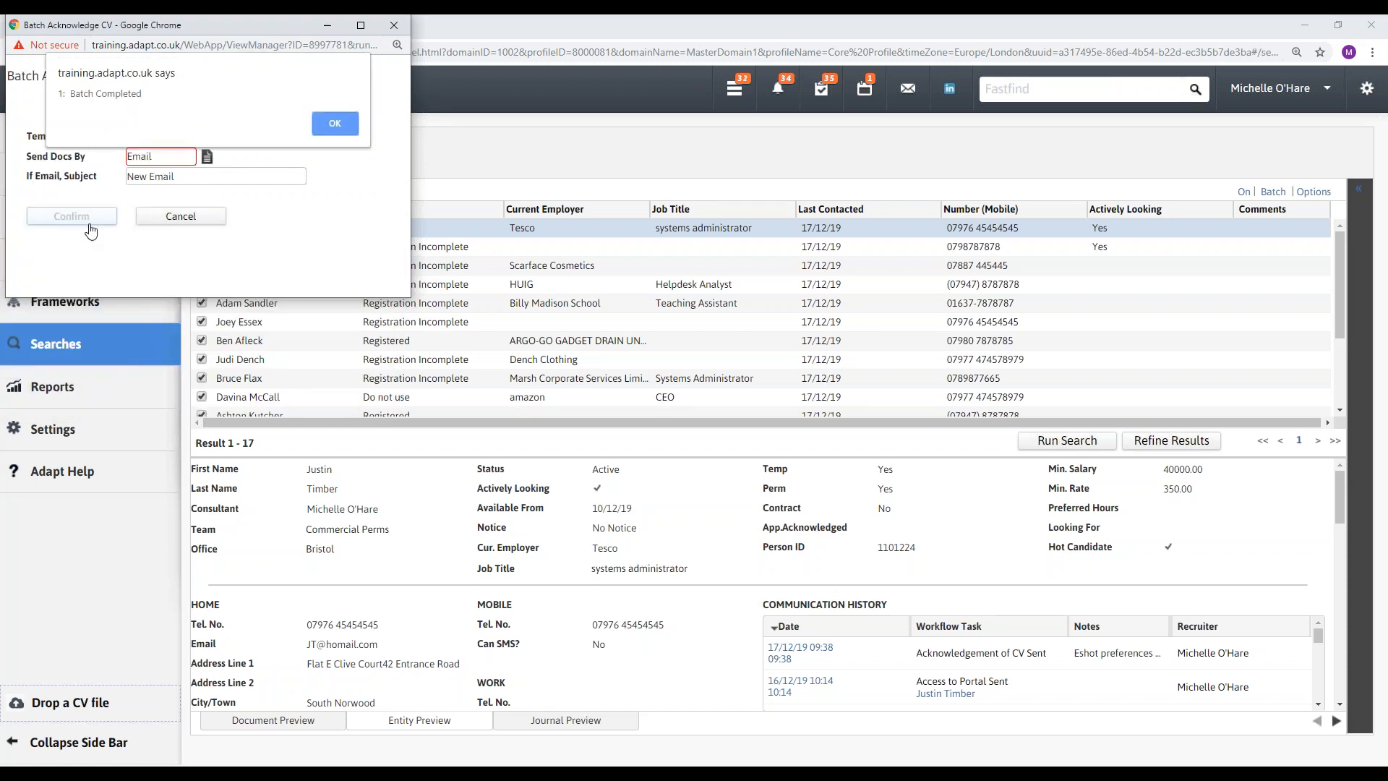
left_click(338, 123)
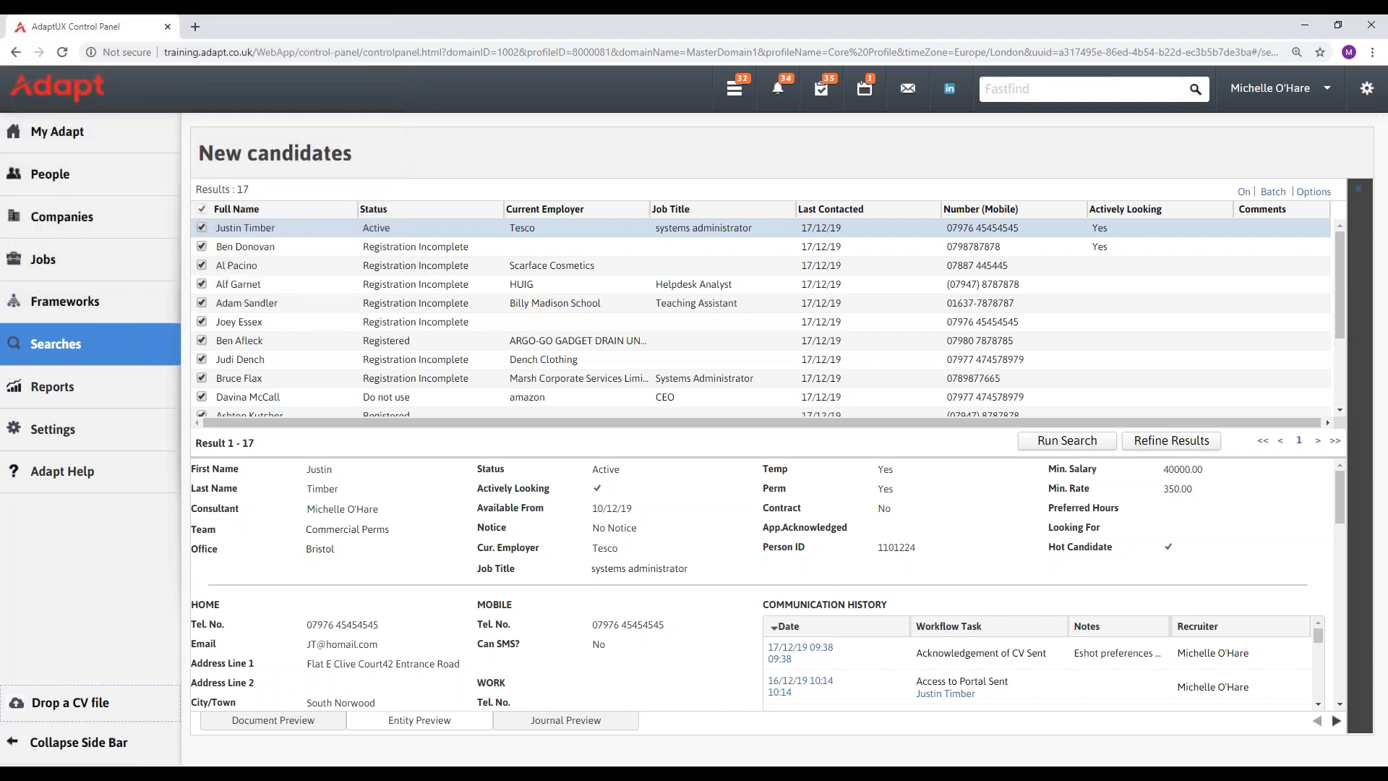